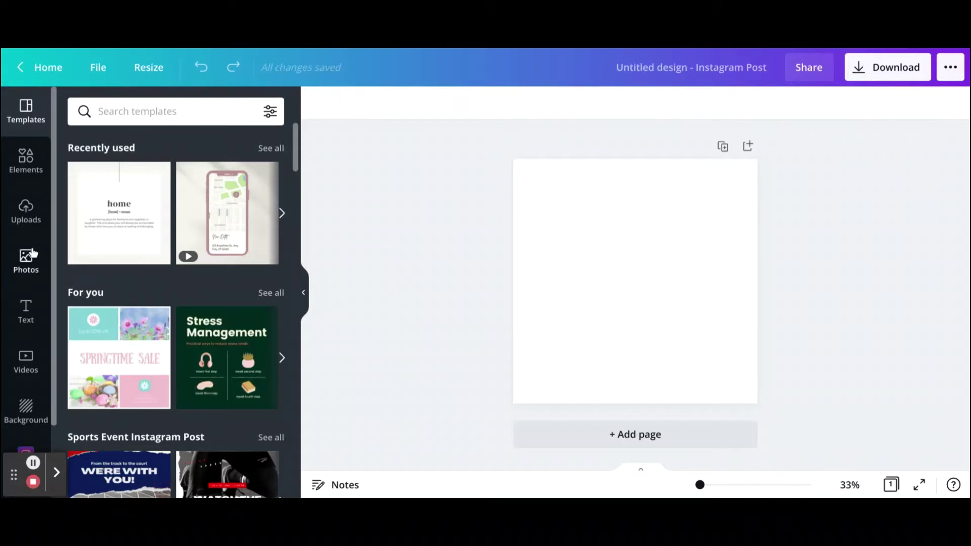
Search the photo library for 'mockups' and add the desk scene with the black picture frame
{"action": "left_click", "coordinate": [31, 261]}
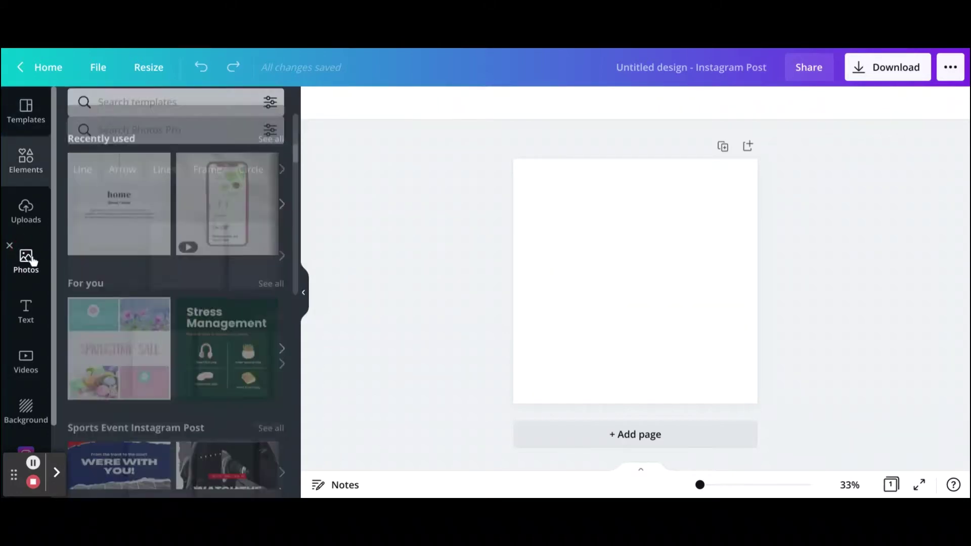
{"action": "left_click", "coordinate": [115, 111]}
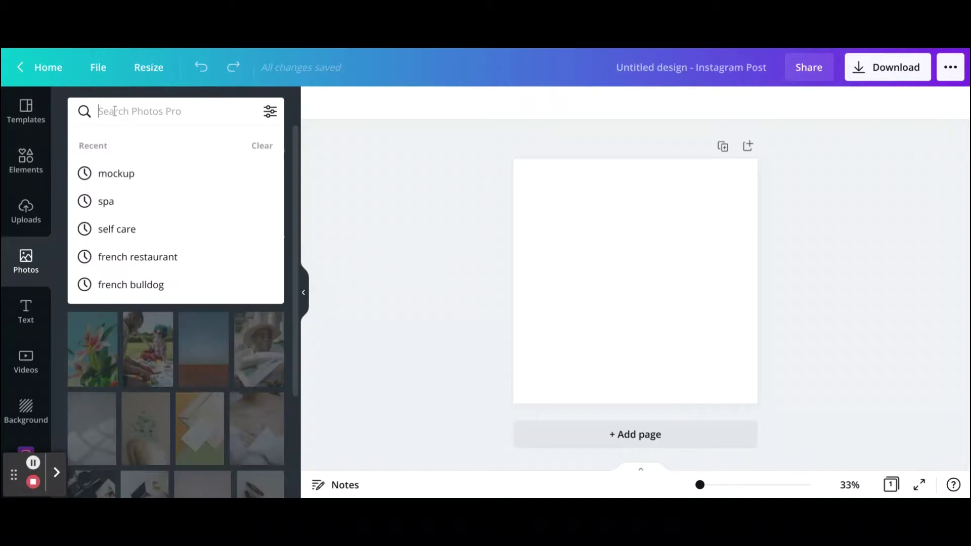
{"action": "type", "text": "mockups"}
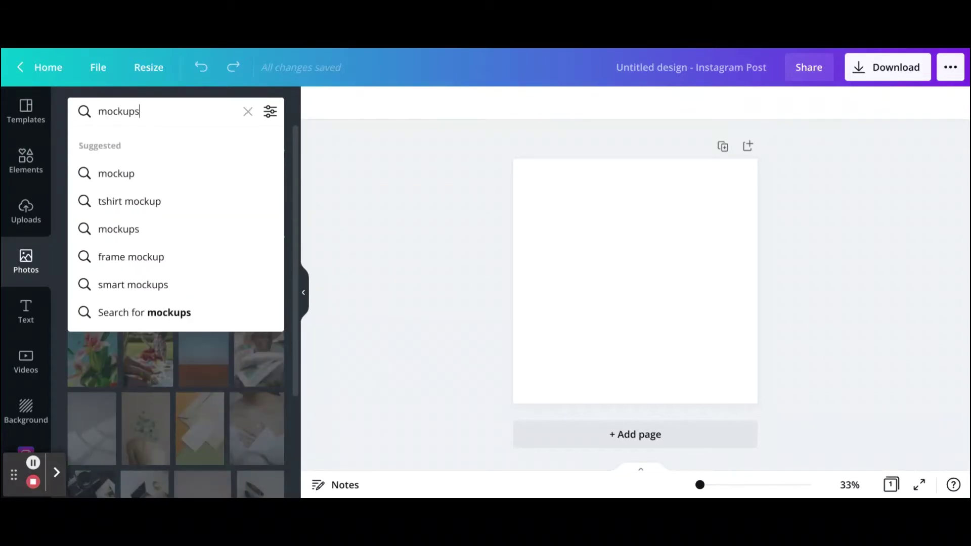
{"action": "key", "text": "Return"}
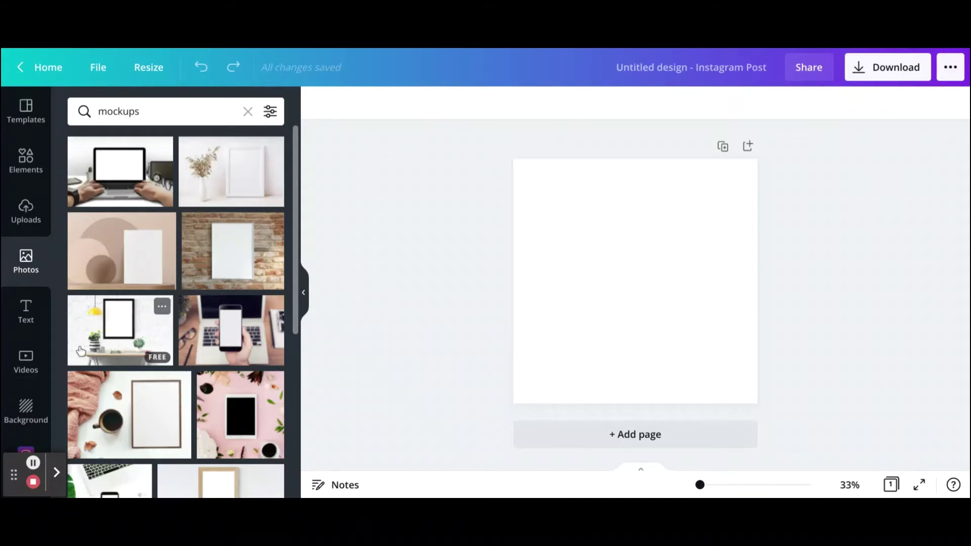
{"action": "left_click", "coordinate": [149, 329]}
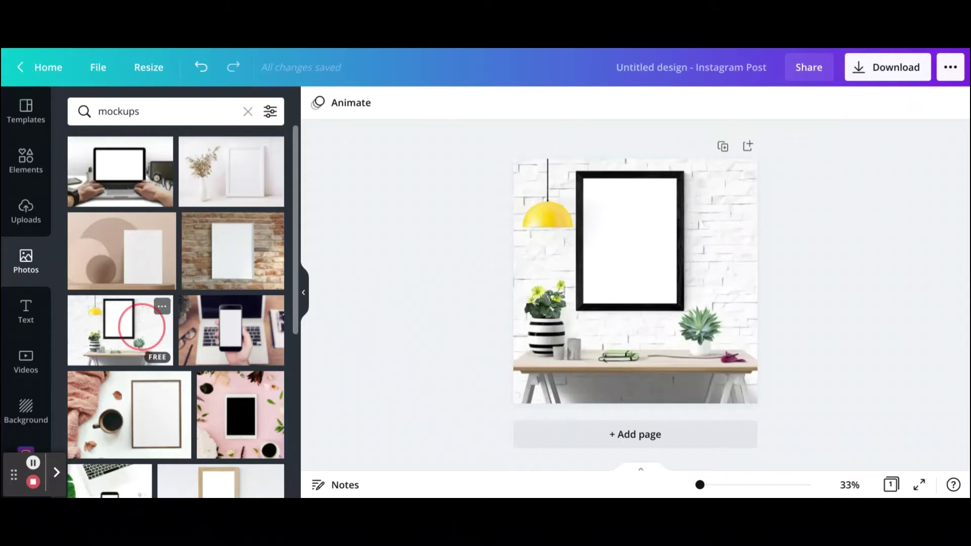
Add the uploaded floral 'Liz & Marc' invitation image to the design
{"action": "left_click", "coordinate": [746, 191]}
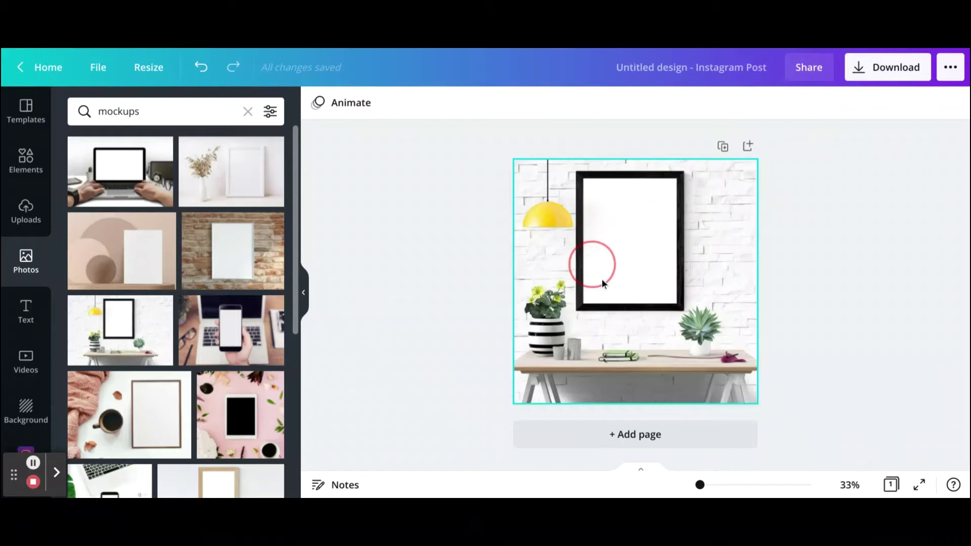
{"action": "left_click", "coordinate": [490, 169]}
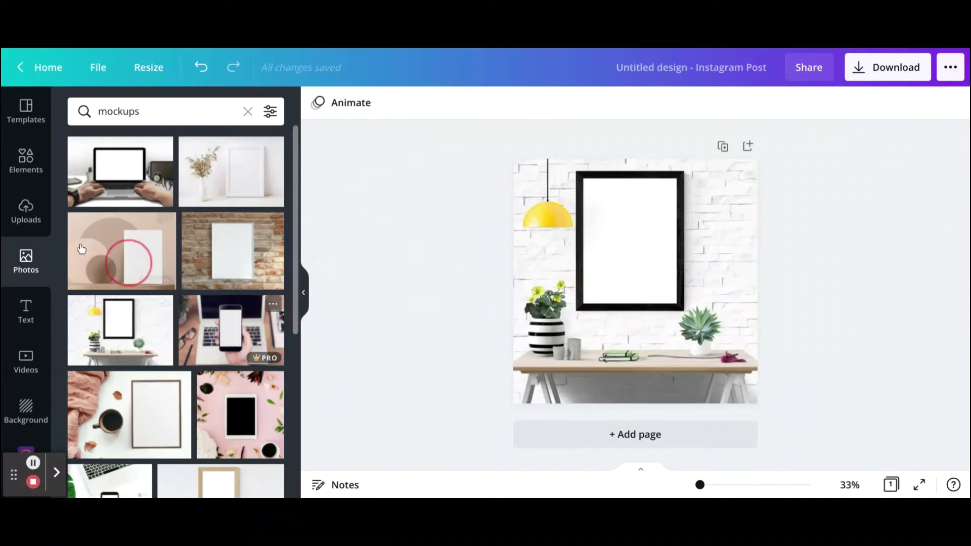
{"action": "left_click", "coordinate": [24, 214]}
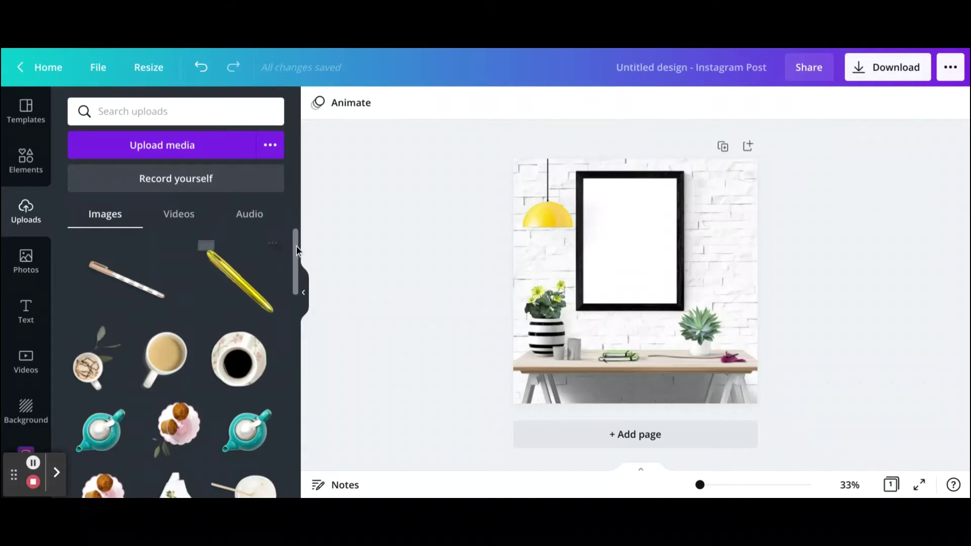
{"action": "left_click_drag", "start_coordinate": [297, 243], "coordinate": [290, 408]}
{"action": "left_click", "coordinate": [264, 323]}
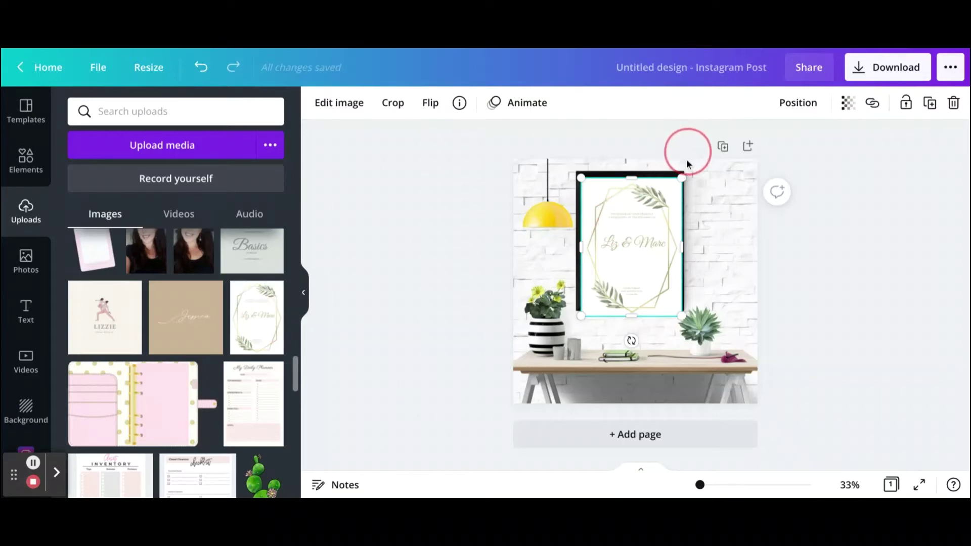
Shrink and reposition the invitation so it sits inside the black picture frame
{"action": "left_click_drag", "start_coordinate": [680, 178], "coordinate": [678, 184]}
{"action": "left_click_drag", "start_coordinate": [647, 212], "coordinate": [646, 208]}
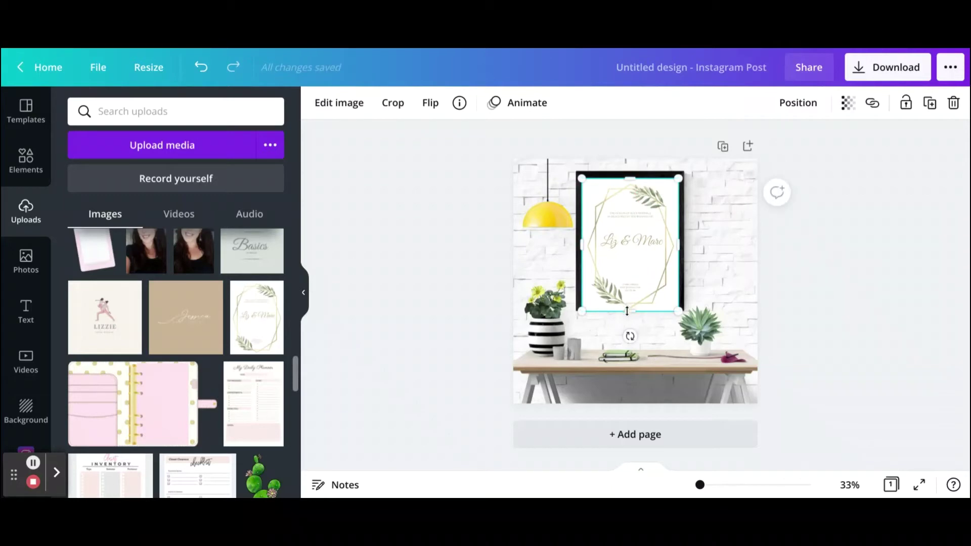
{"action": "left_click_drag", "start_coordinate": [629, 312], "coordinate": [628, 306]}
{"action": "left_click", "coordinate": [751, 281]}
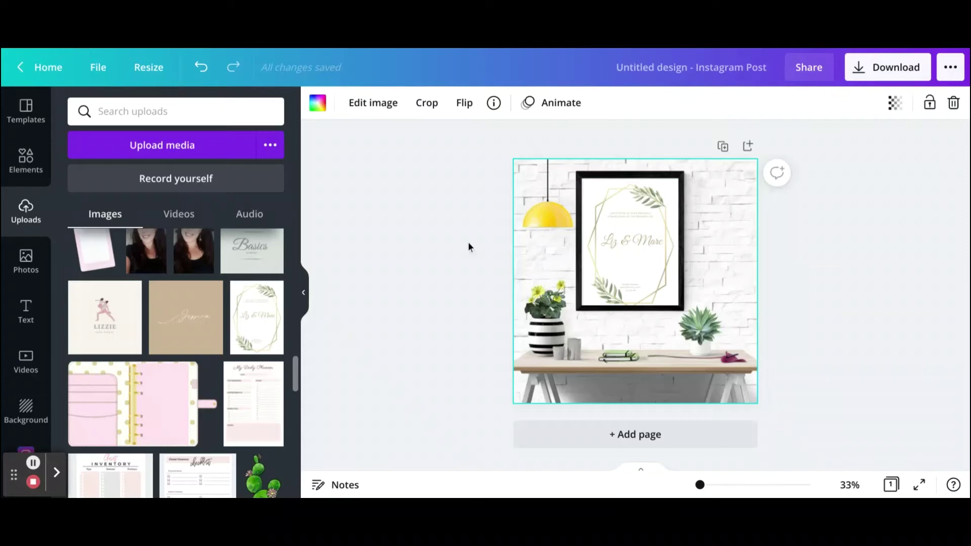
Rerun the recent 'mockups' search in Elements, limited to Graphics
{"action": "left_click", "coordinate": [33, 483]}
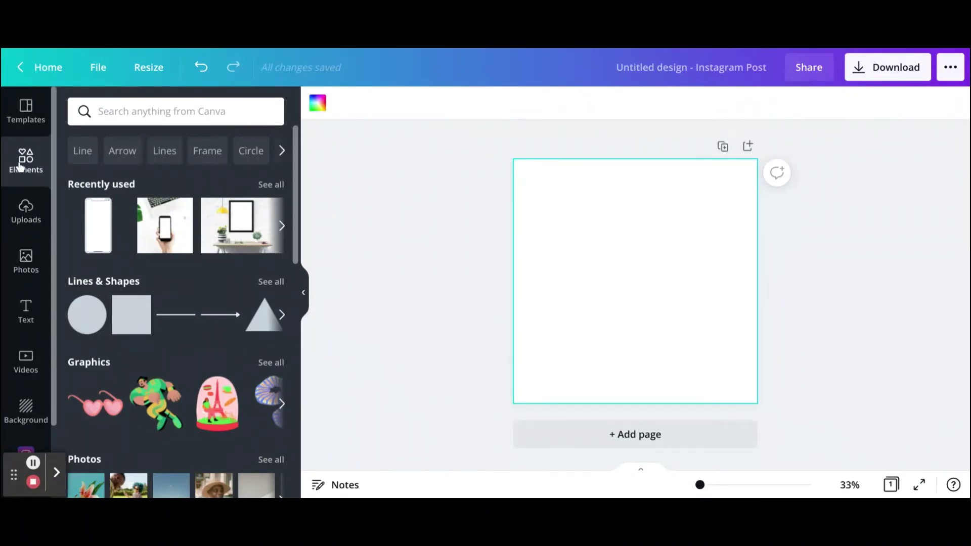
{"action": "left_click", "coordinate": [151, 109]}
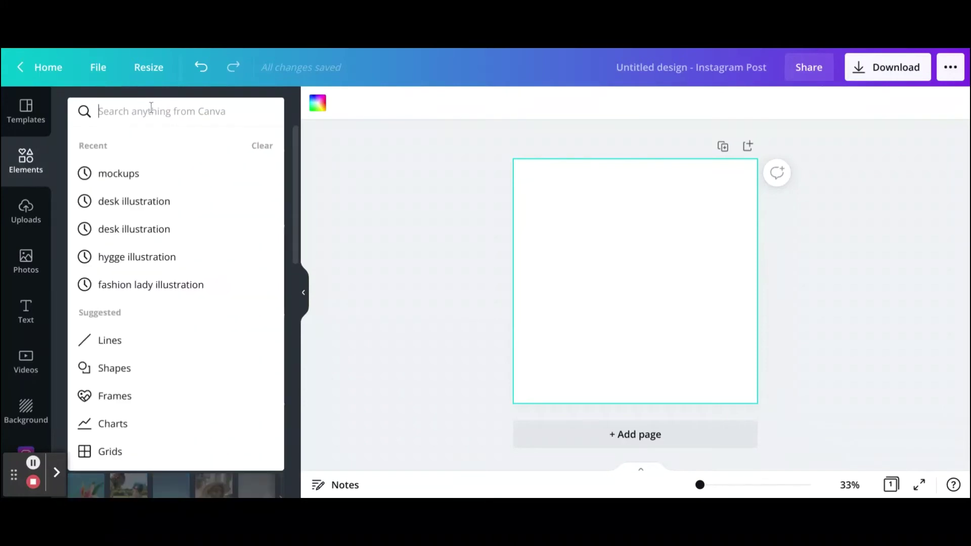
{"action": "left_click", "coordinate": [150, 176]}
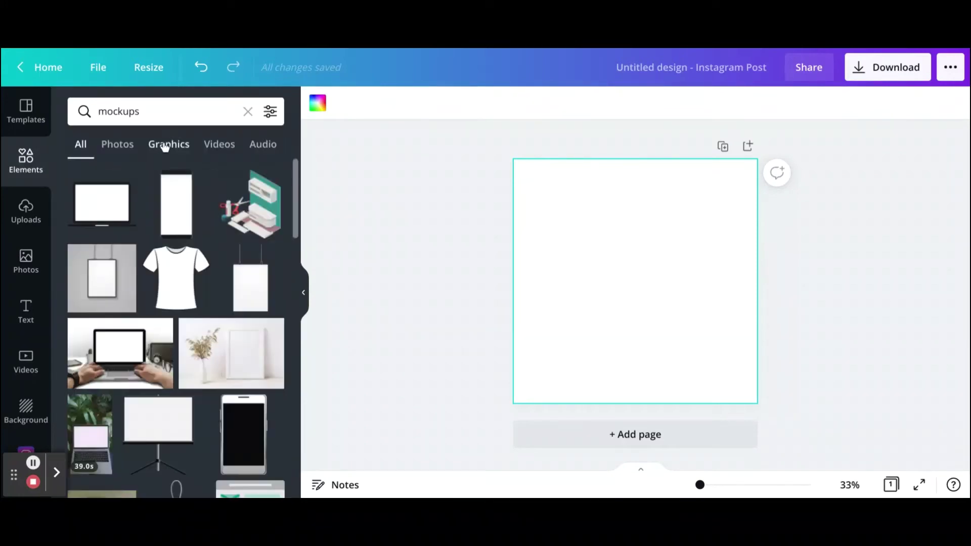
{"action": "left_click", "coordinate": [165, 146]}
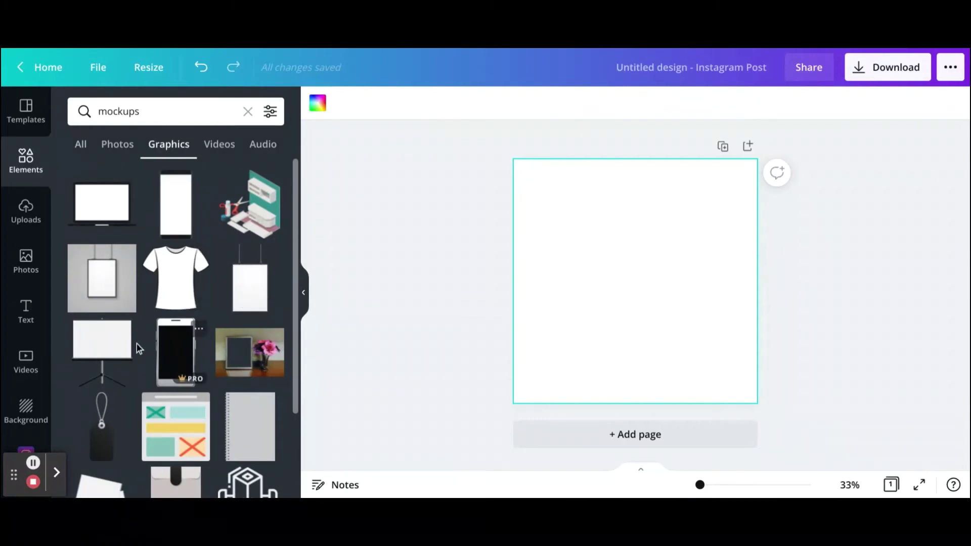
Change the graphics search to 'ipad mockups' and bring up the page colour choices
{"action": "left_click", "coordinate": [100, 111]}
{"action": "type", "text": "ipa"}
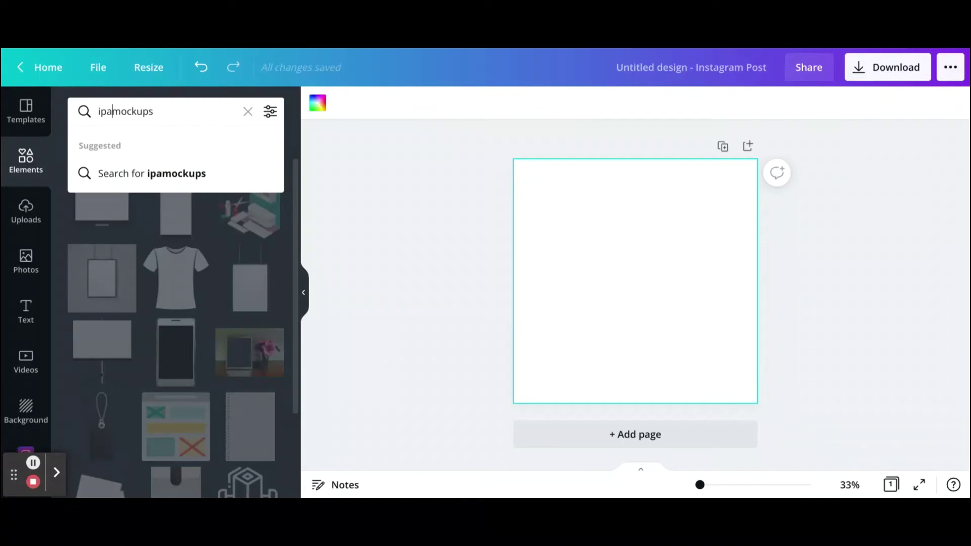
{"action": "type", "text": "d"}
{"action": "key", "text": "Return"}
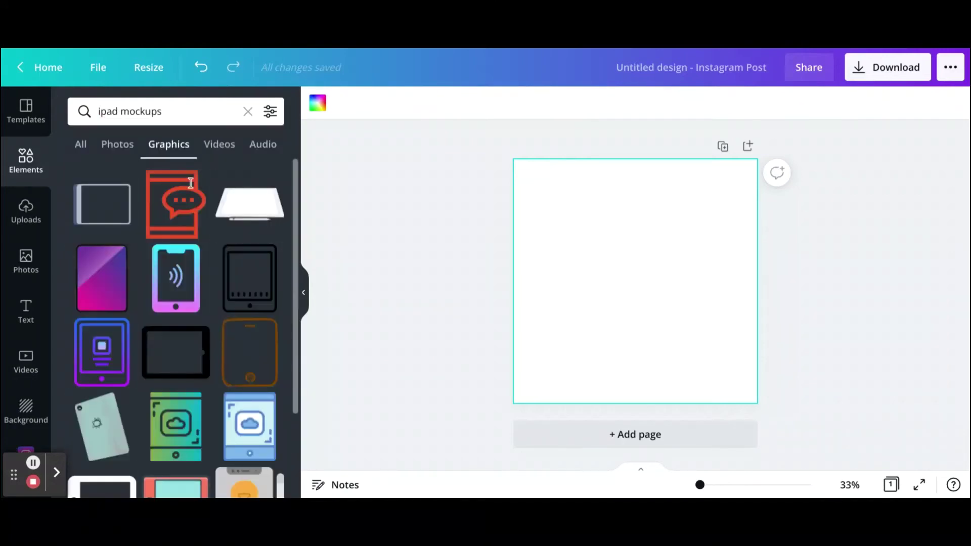
{"action": "left_click_drag", "start_coordinate": [296, 208], "coordinate": [298, 526]}
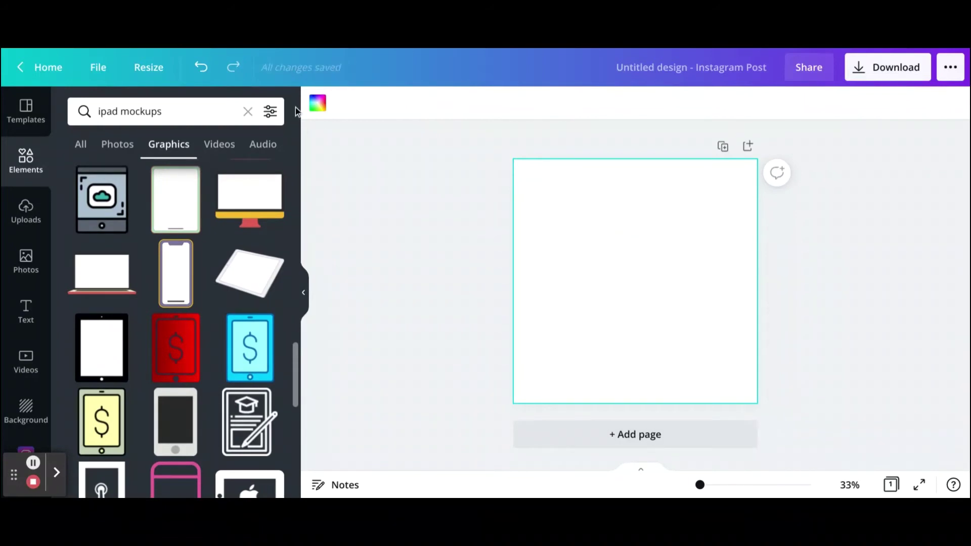
{"action": "left_click", "coordinate": [322, 108]}
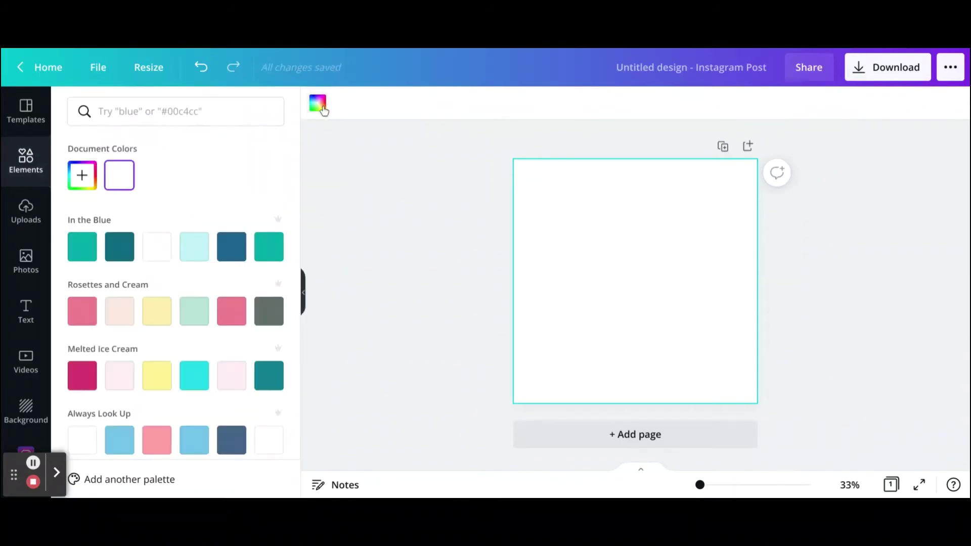
Give the page a pale peach background and add the black tablet graphic
{"action": "left_click", "coordinate": [126, 310]}
{"action": "left_click", "coordinate": [429, 277]}
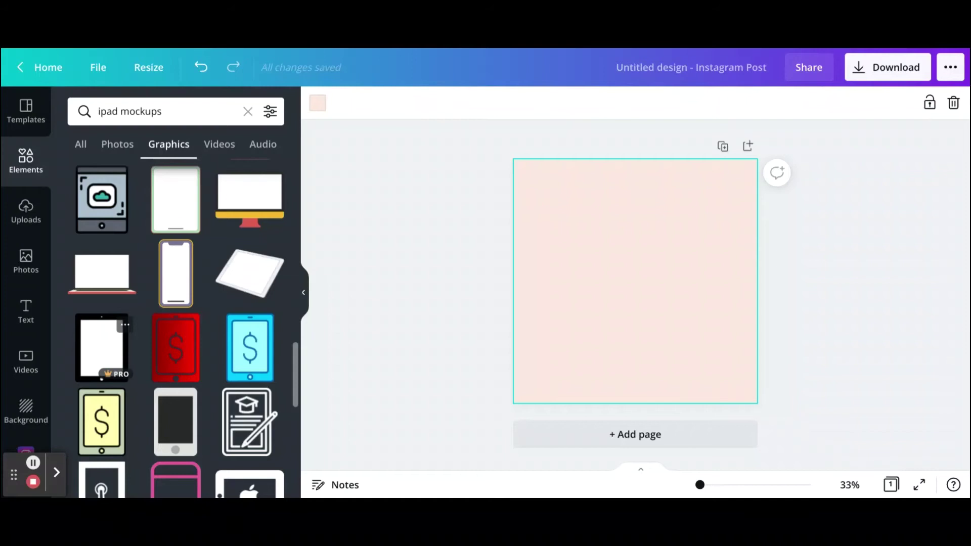
{"action": "left_click", "coordinate": [98, 339]}
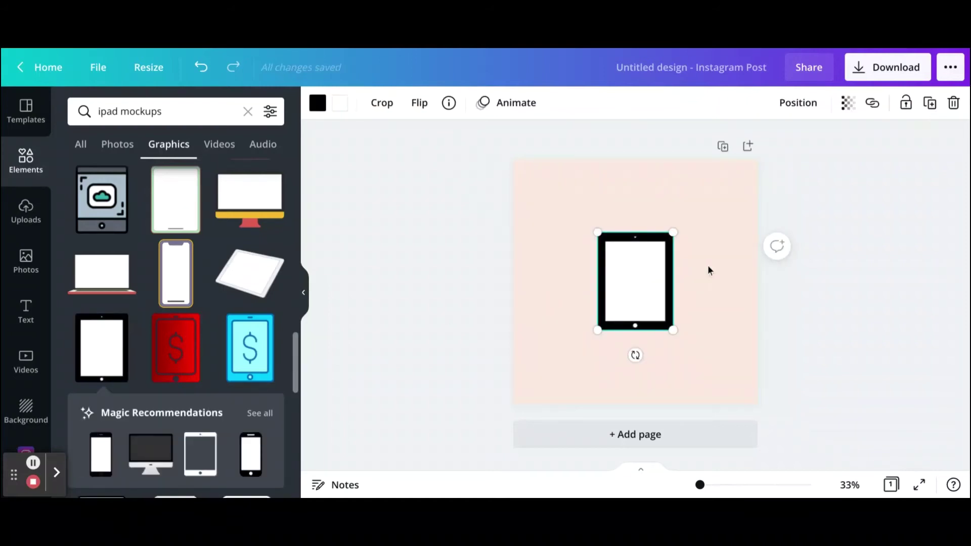
Enlarge the tablet graphic and centre it horizontally on the page
{"action": "left_click_drag", "start_coordinate": [630, 260], "coordinate": [607, 225]}
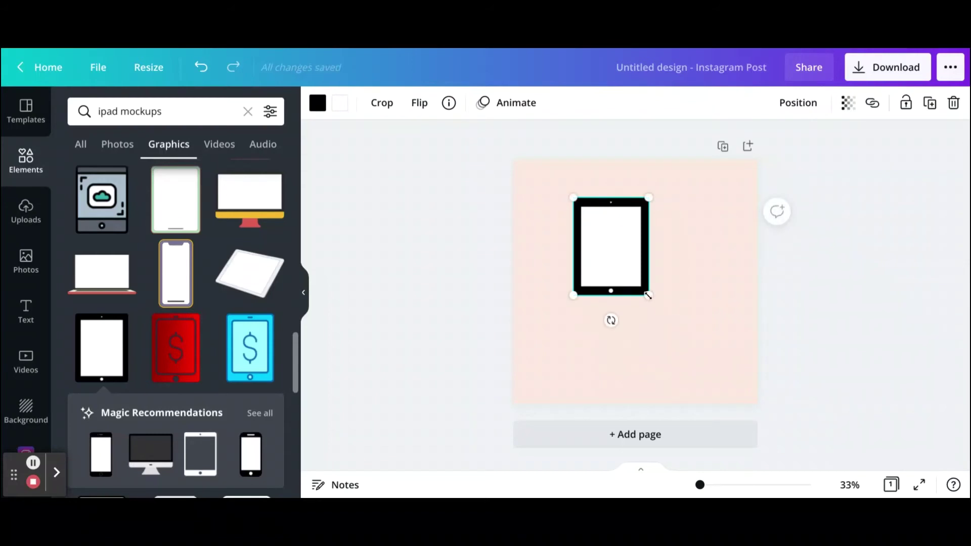
{"action": "left_click_drag", "start_coordinate": [649, 295], "coordinate": [710, 358]}
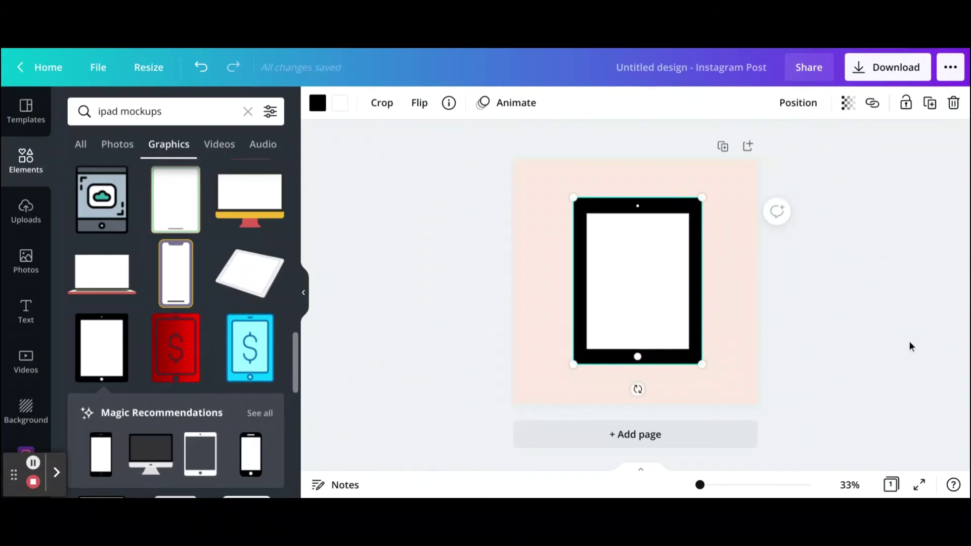
{"action": "left_click", "coordinate": [735, 281]}
{"action": "mouse_move", "coordinate": [654, 265]}
{"action": "left_mouse_down"}
{"action": "mouse_move", "coordinate": [644, 264]}
{"action": "mouse_move", "coordinate": [652, 265]}
{"action": "left_mouse_up"}
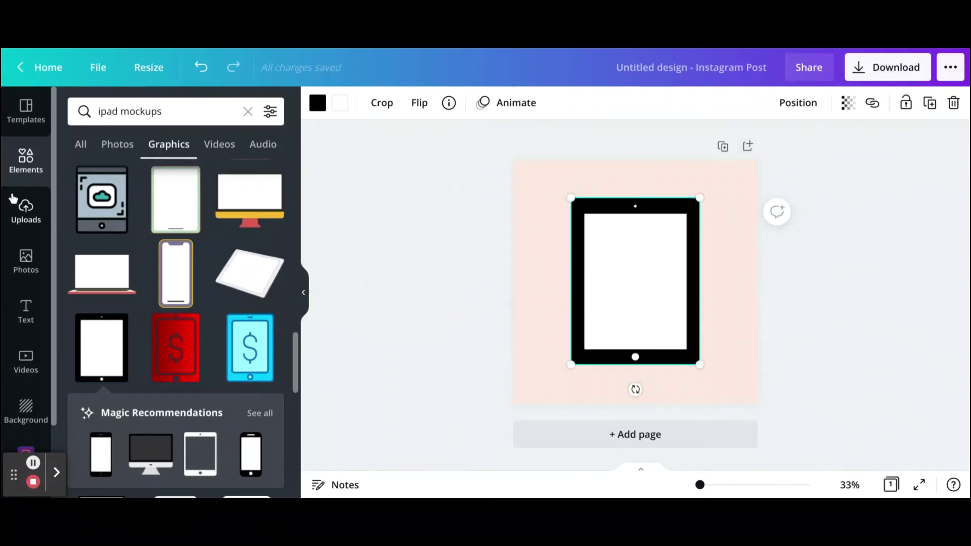
Place the uploaded 'My Daily Planner' image onto the tablet
{"action": "left_click", "coordinate": [26, 218]}
{"action": "left_click_drag", "start_coordinate": [296, 234], "coordinate": [297, 346]}
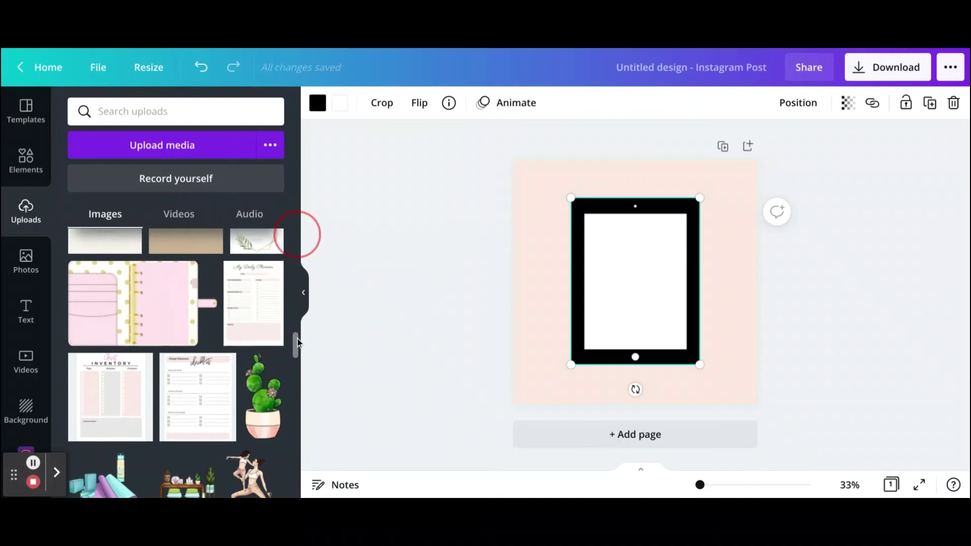
{"action": "left_click", "coordinate": [255, 302]}
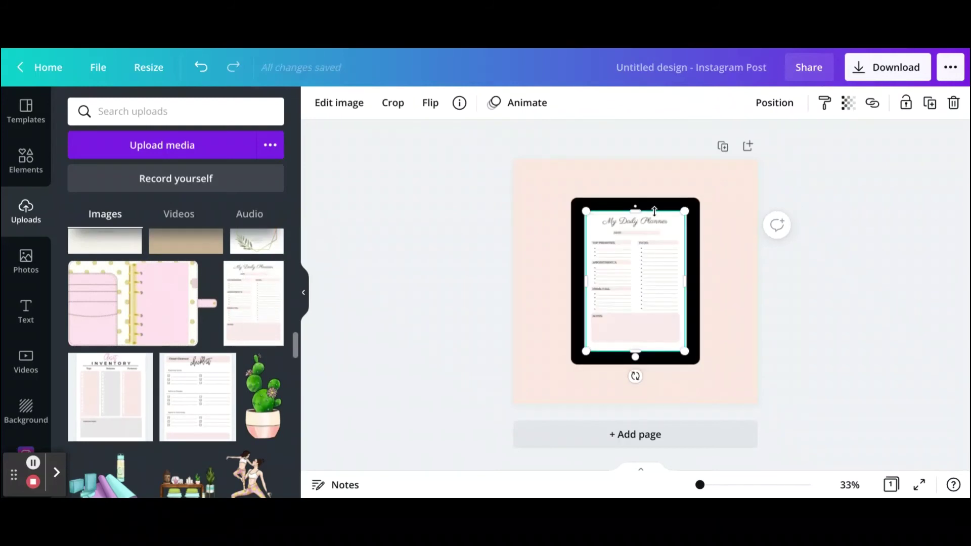
Resize and centre the planner image so it fits inside the tablet's black screen
{"action": "left_click_drag", "start_coordinate": [634, 211], "coordinate": [634, 215]}
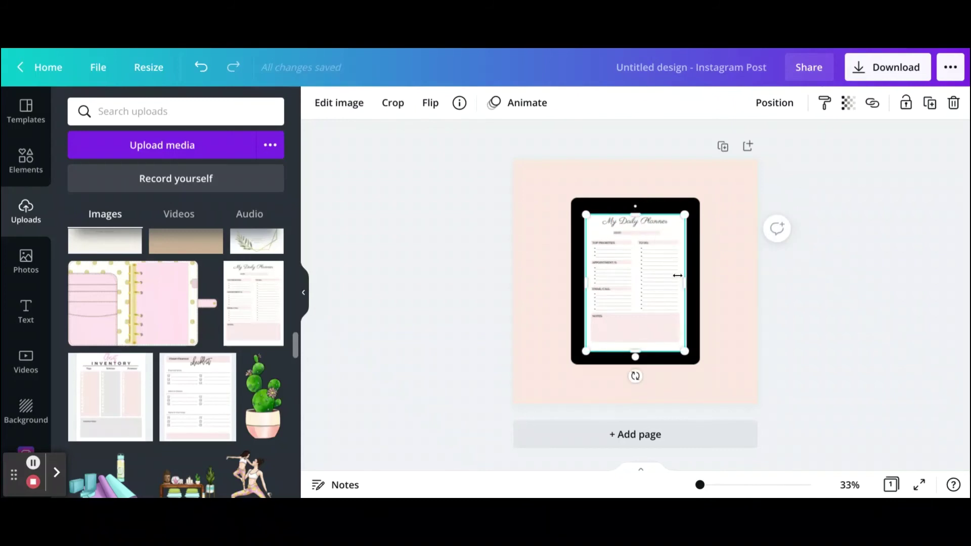
{"action": "left_click_drag", "start_coordinate": [682, 281], "coordinate": [687, 282]}
{"action": "left_click_drag", "start_coordinate": [633, 346], "coordinate": [633, 342]}
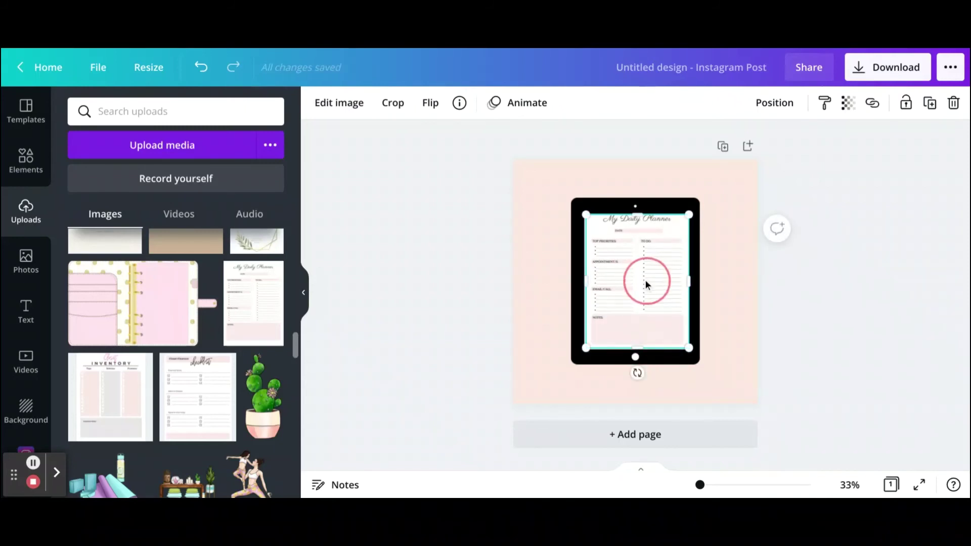
{"action": "left_click_drag", "start_coordinate": [645, 283], "coordinate": [644, 282]}
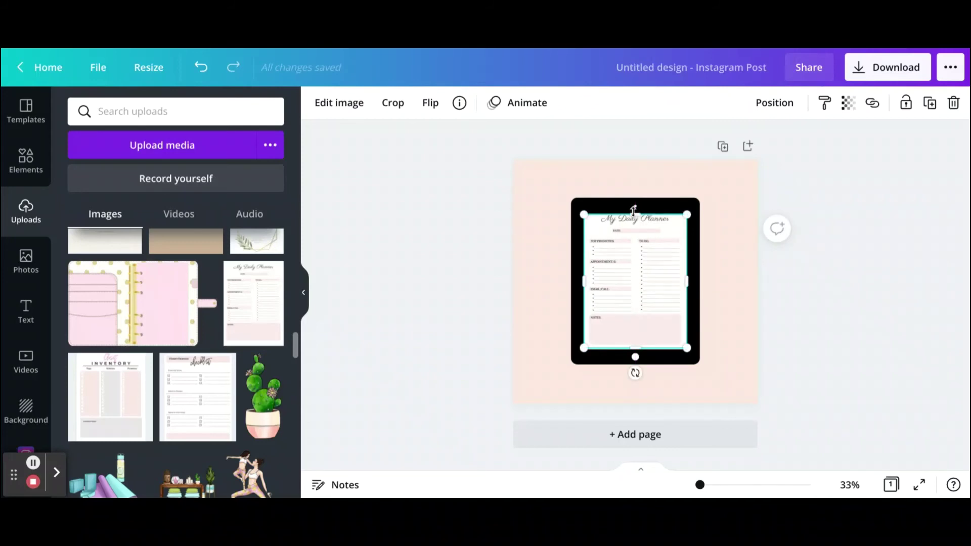
{"action": "left_click_drag", "start_coordinate": [633, 211], "coordinate": [633, 208]}
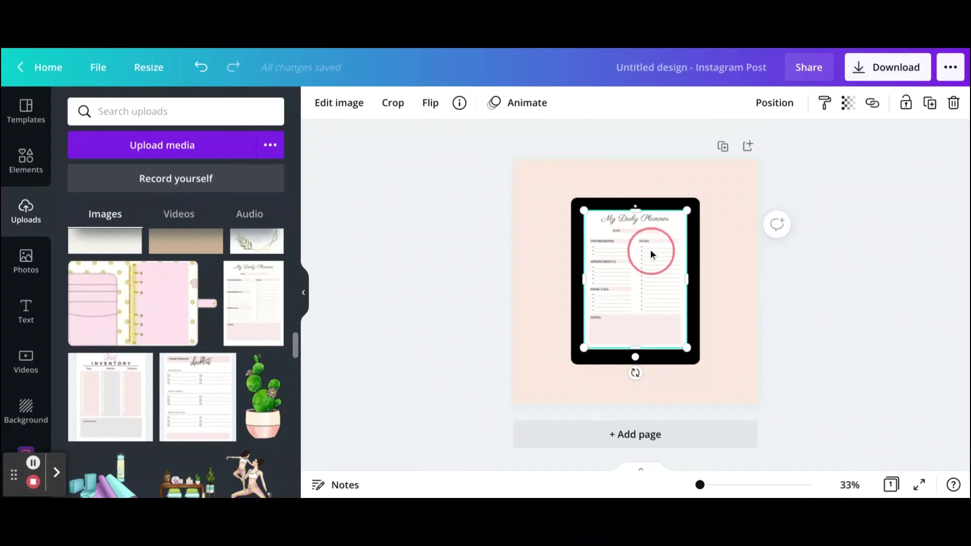
{"action": "left_click_drag", "start_coordinate": [650, 251], "coordinate": [651, 253]}
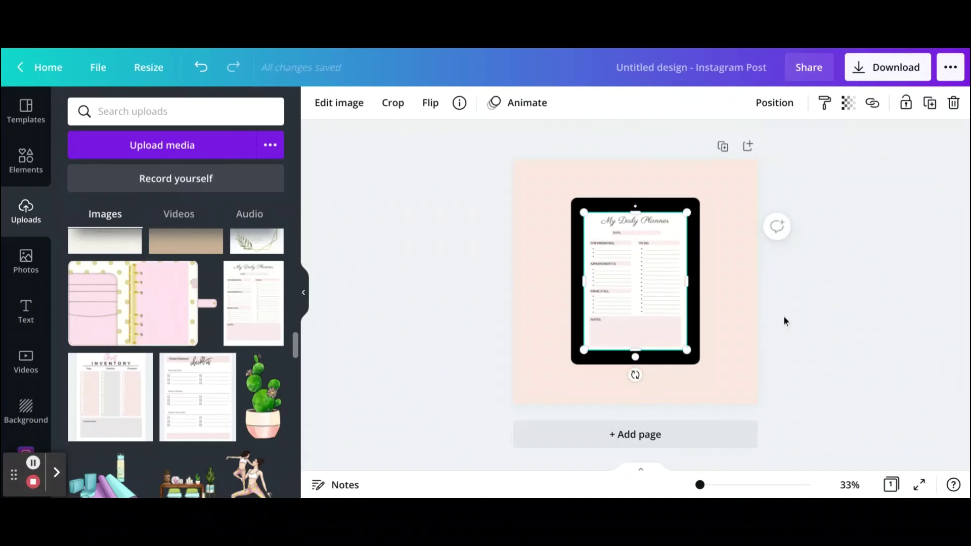
{"action": "left_click", "coordinate": [784, 317]}
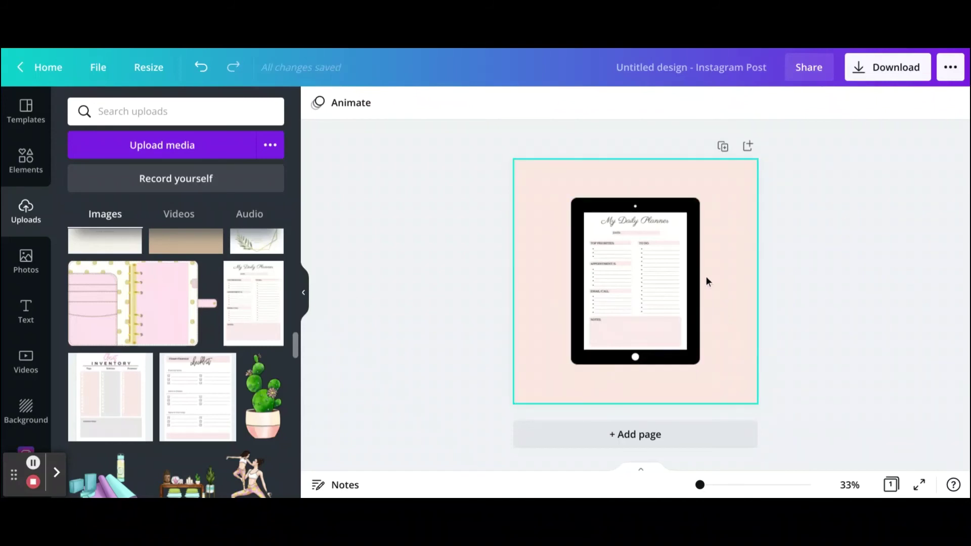
Replace 'ipad' with 'cellphone' in the graphics search to list cellphone mockups
{"action": "left_click", "coordinate": [27, 161]}
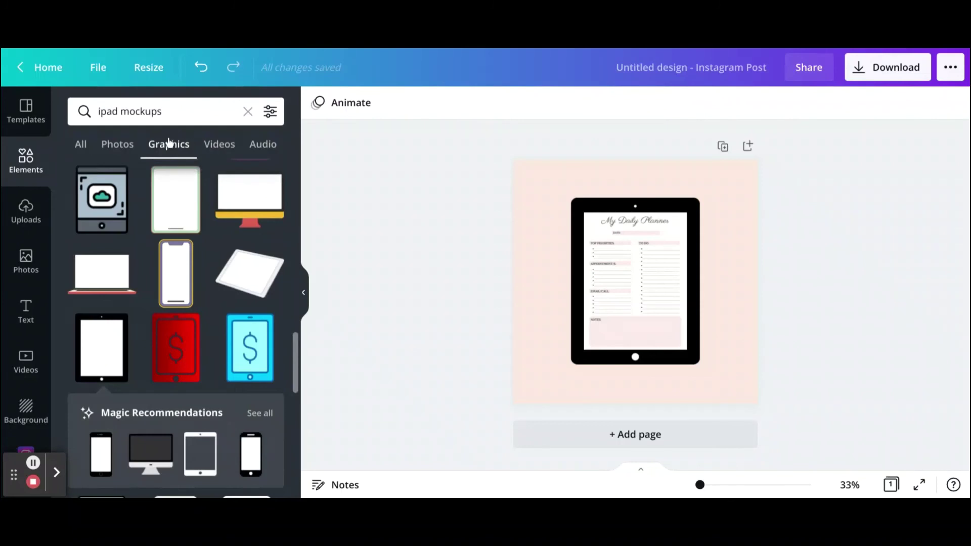
{"action": "left_click_drag", "start_coordinate": [120, 115], "coordinate": [92, 112]}
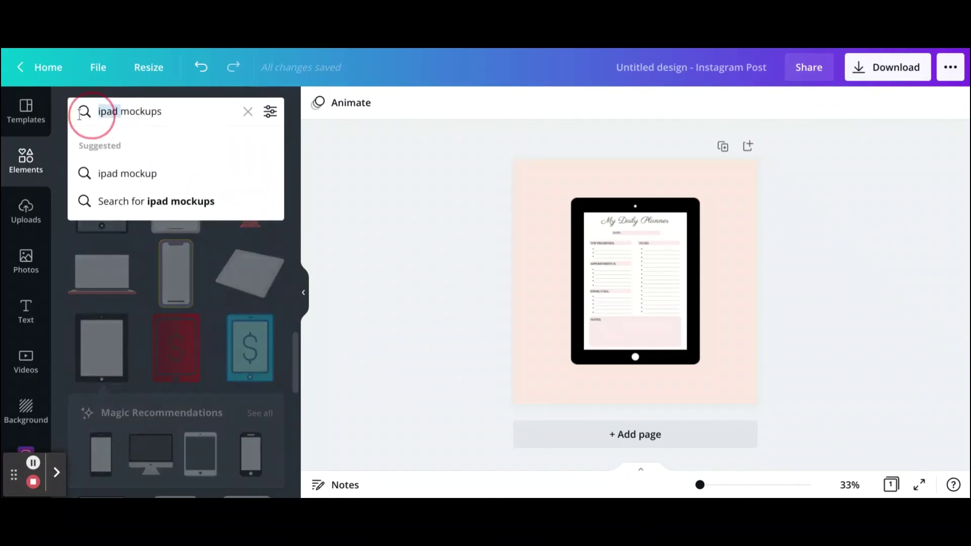
{"action": "key", "text": "BackSpace"}
{"action": "type", "text": "cellphon"}
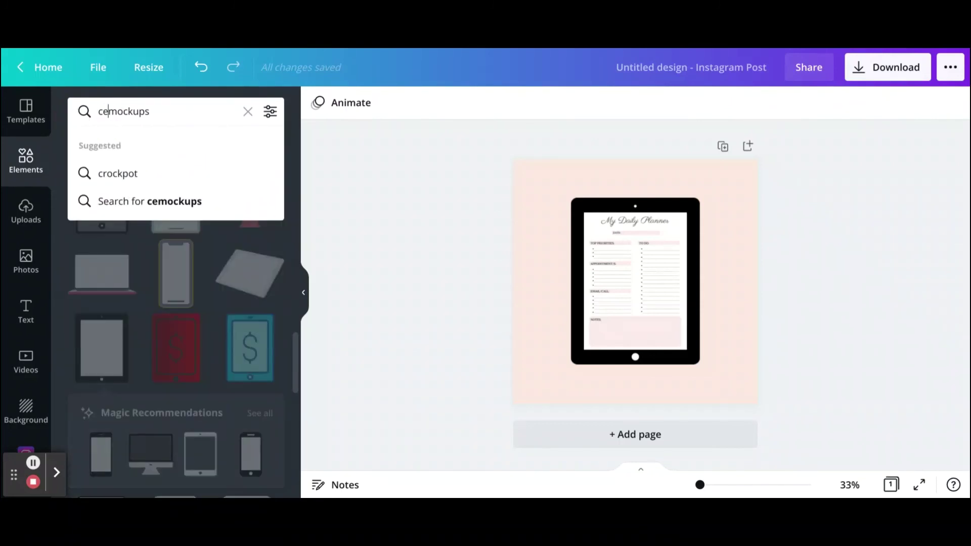
{"action": "type", "text": "e"}
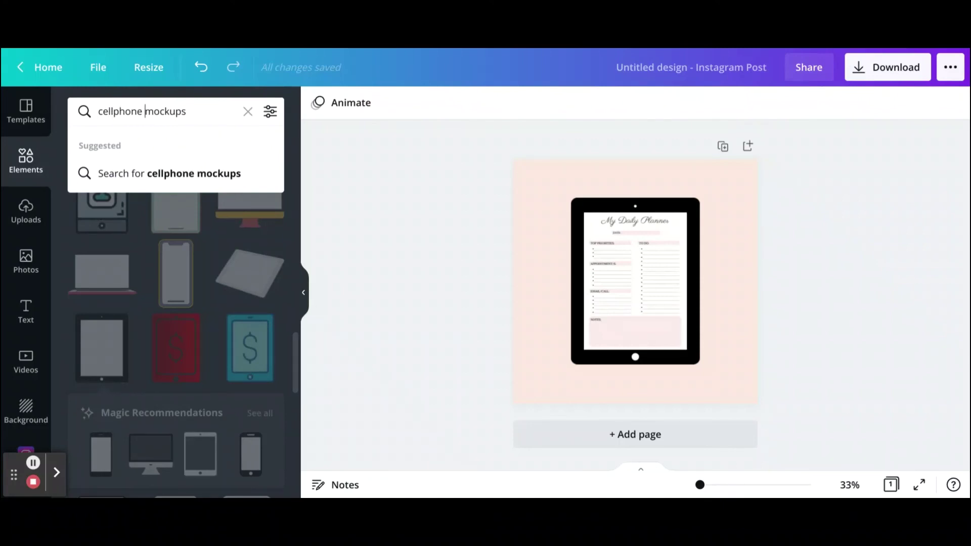
{"action": "key", "text": "Return"}
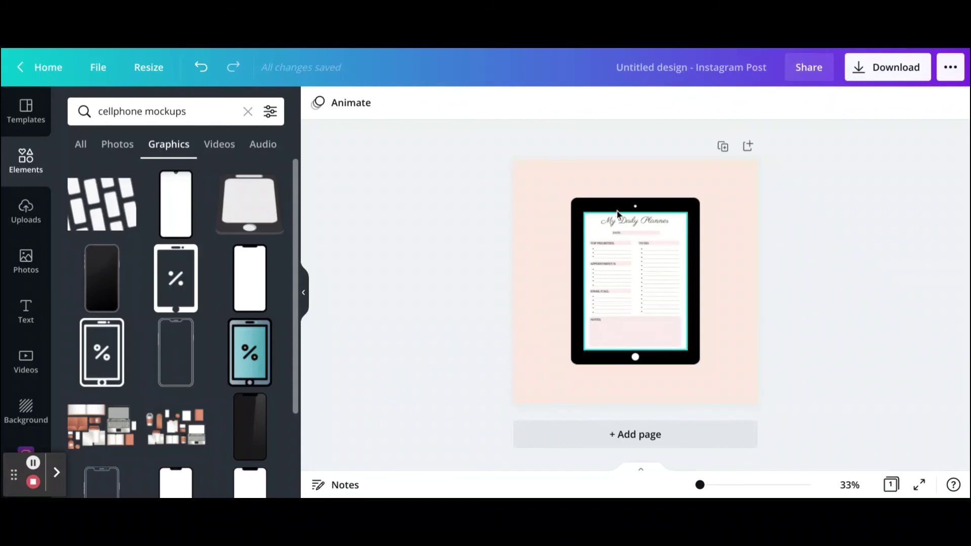
{"action": "left_click", "coordinate": [581, 180]}
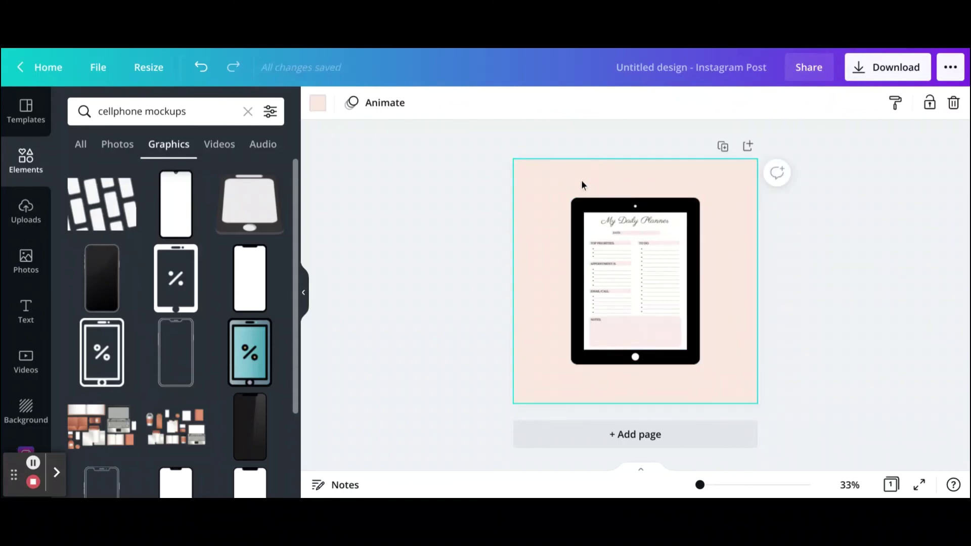